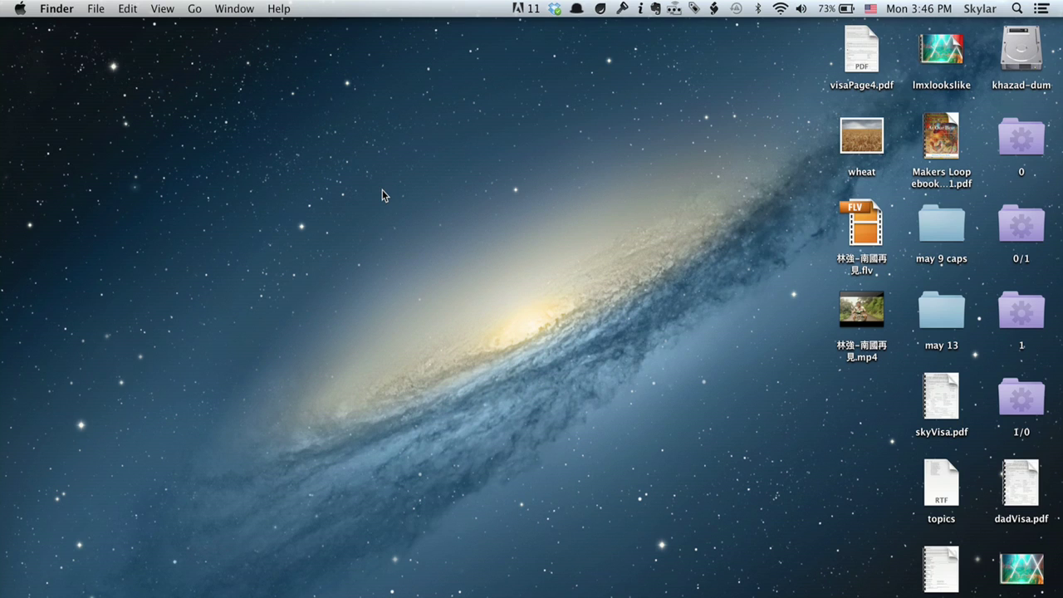
# Step: Open a new Finder window on All My Files and zoom it to fill the screen
pyautogui.click(79, 4)
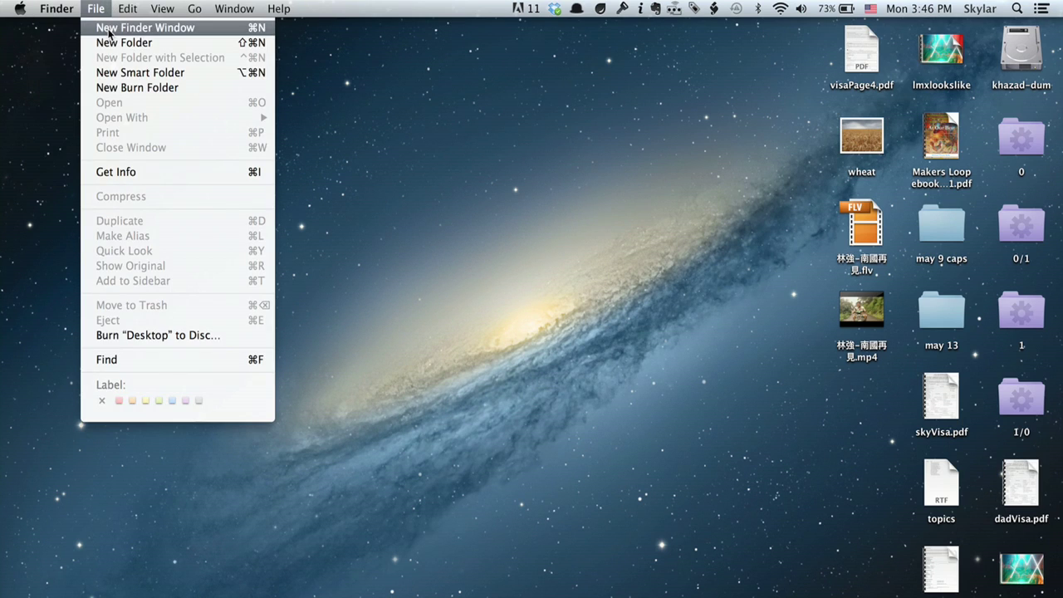
pyautogui.click(108, 32)
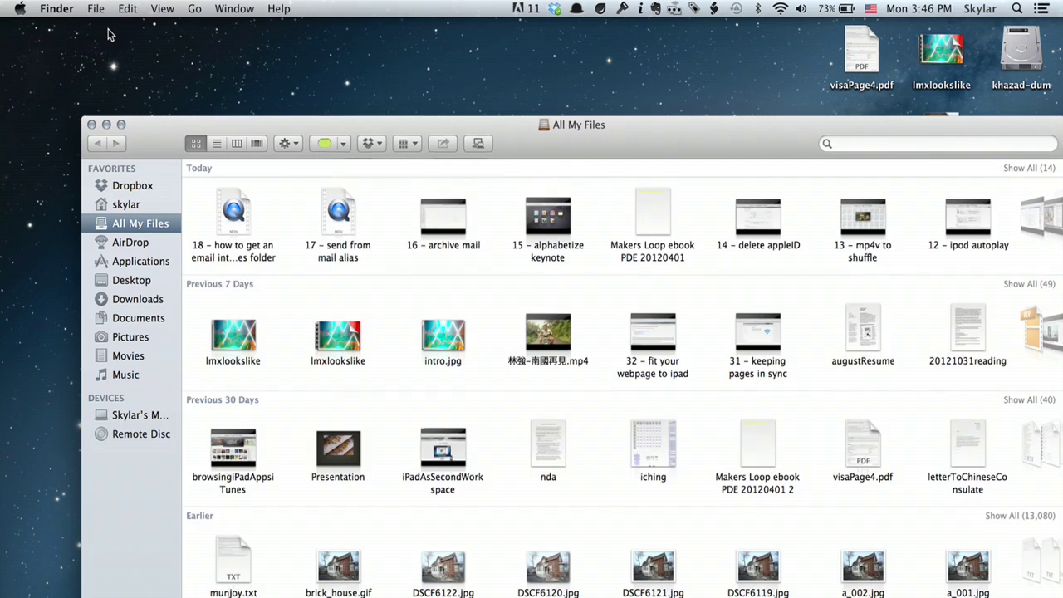
pyautogui.doubleClick(421, 135)
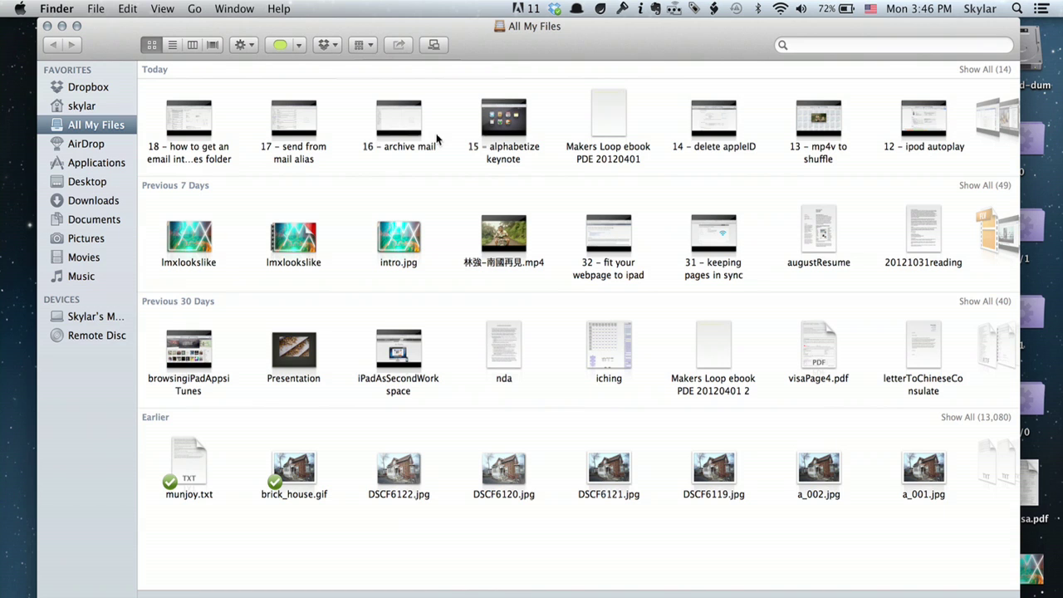
# Step: Show the Applications folder in List view and scroll through its contents
pyautogui.click(97, 163)
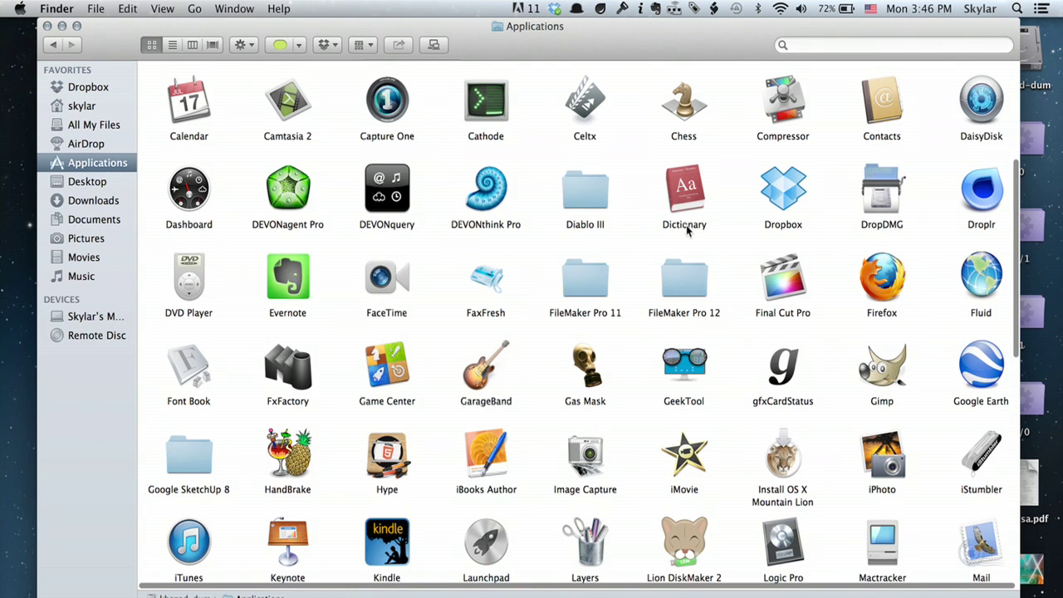
pyautogui.click(172, 46)
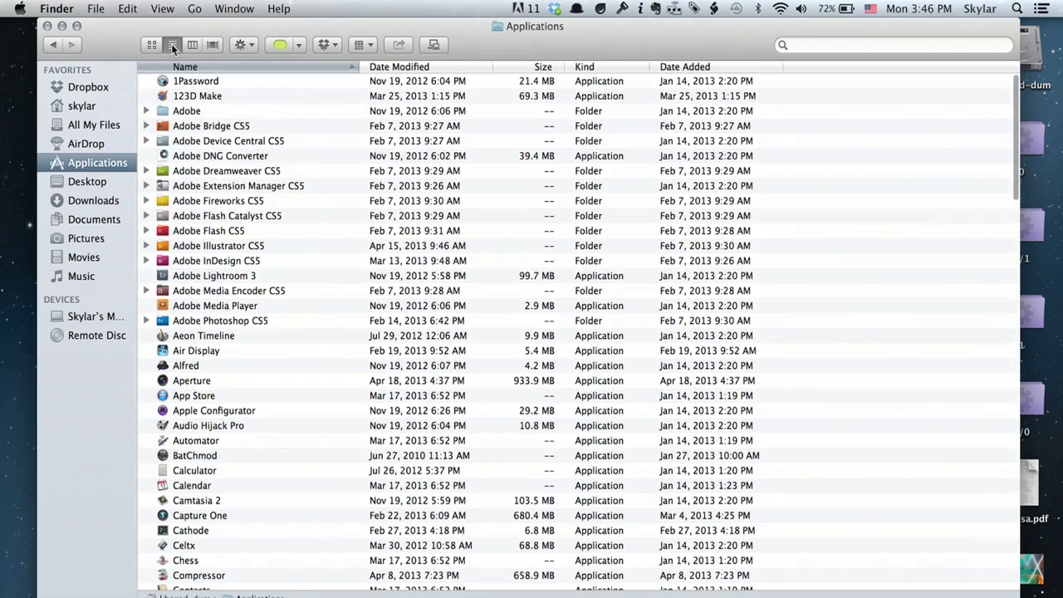
pyautogui.scroll(-3, 228, 343)
pyautogui.scroll(-5, 229, 347)
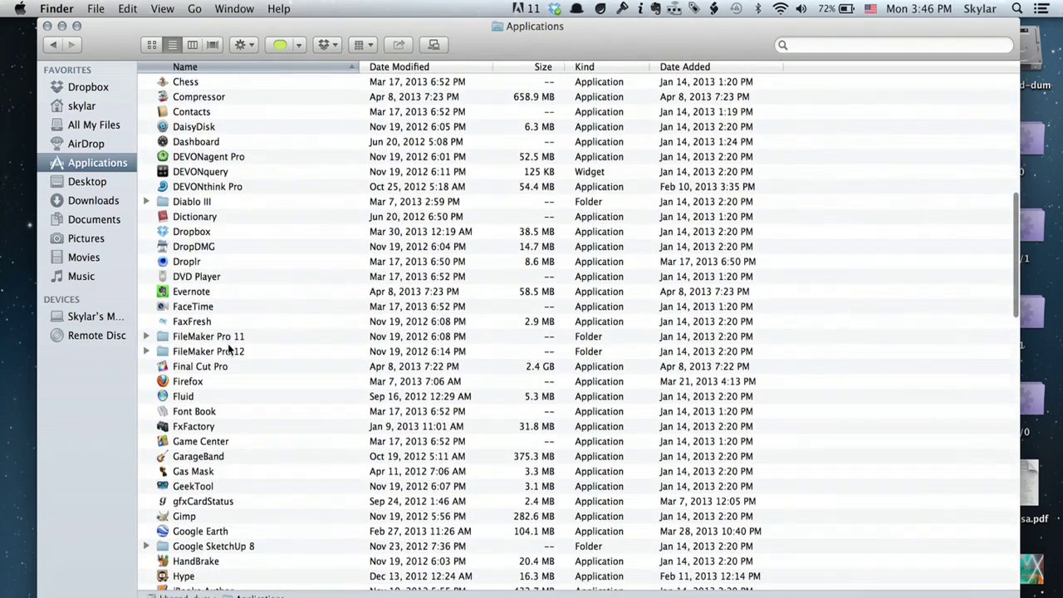
pyautogui.scroll(-5, 229, 347)
pyautogui.scroll(-5, 229, 347)
pyautogui.scroll(2, 229, 347)
pyautogui.scroll(2, 228, 347)
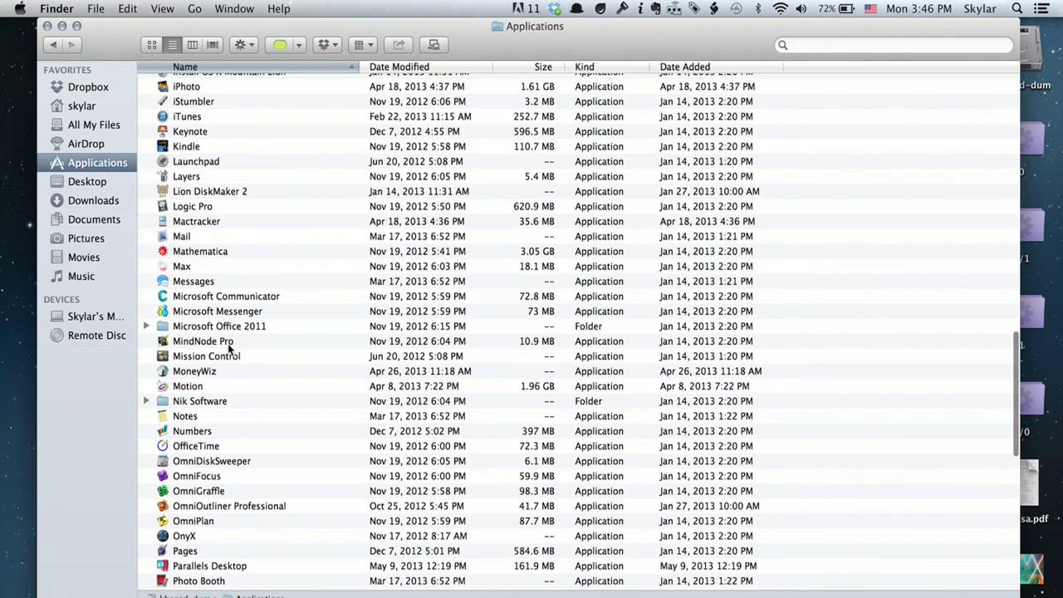
# Step: Select Microsoft Office 2011, expand its contents to inspect them, then collapse it
pyautogui.click(191, 329)
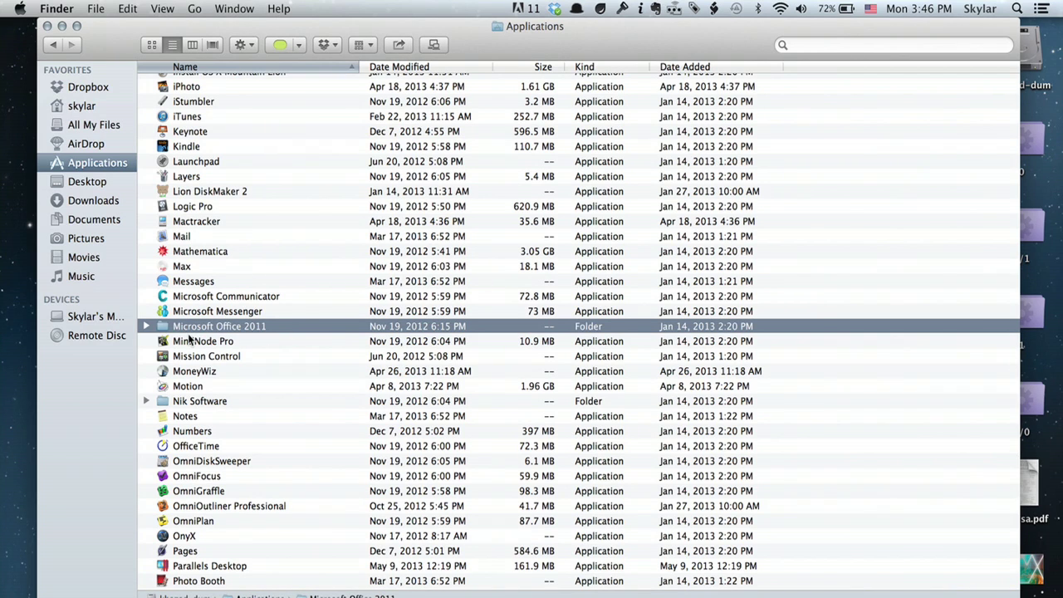
pyautogui.click(146, 327)
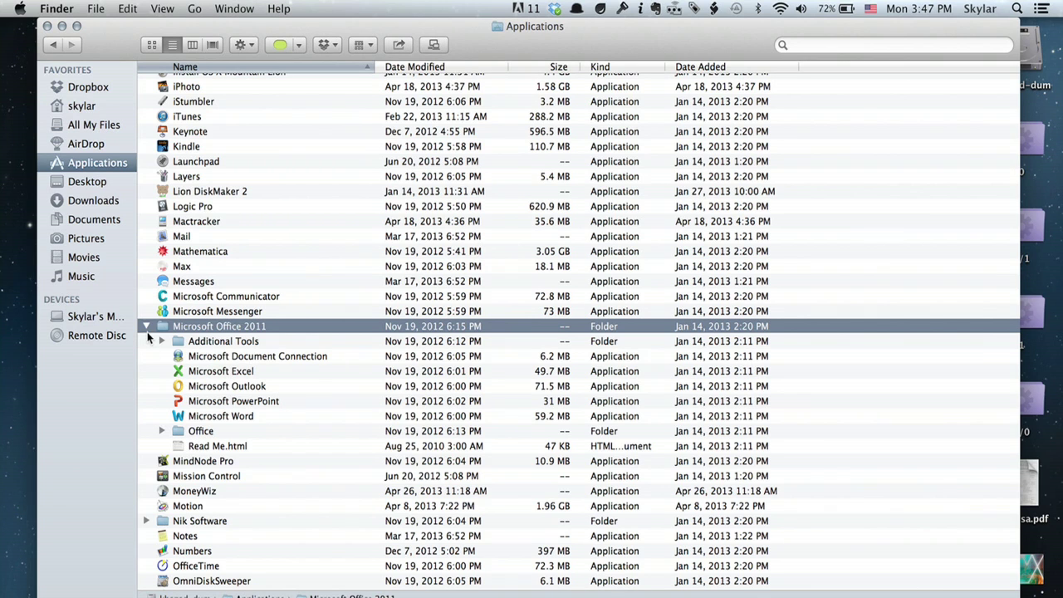
pyautogui.click(147, 327)
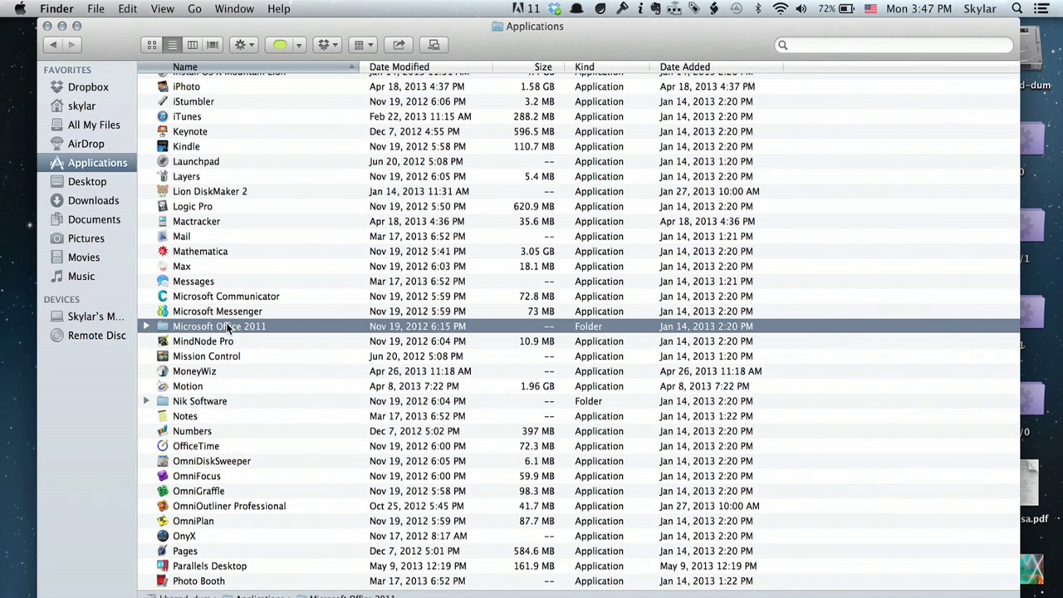
# Step: Move the Microsoft Office 2011 folder to the Trash, confirming with the administrator password
pyautogui.rightClick(229, 329)
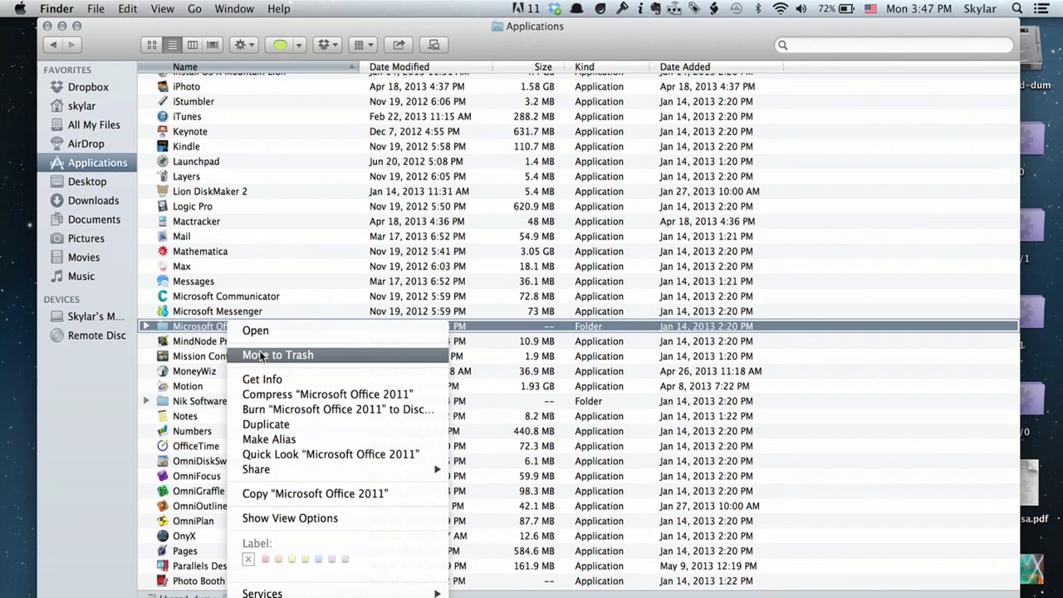
pyautogui.click(187, 332)
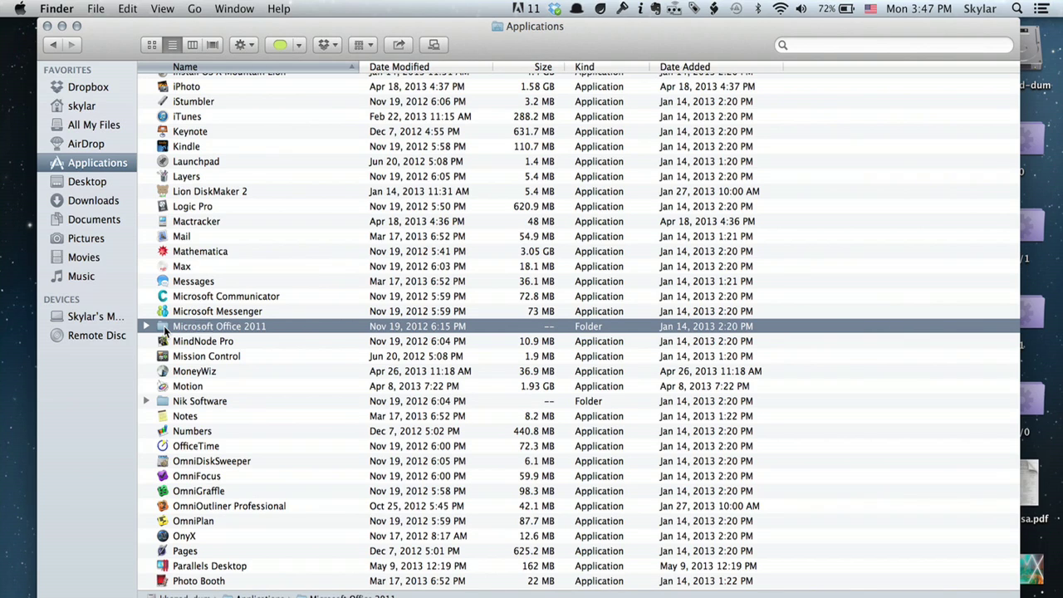
pyautogui.rightClick(165, 328)
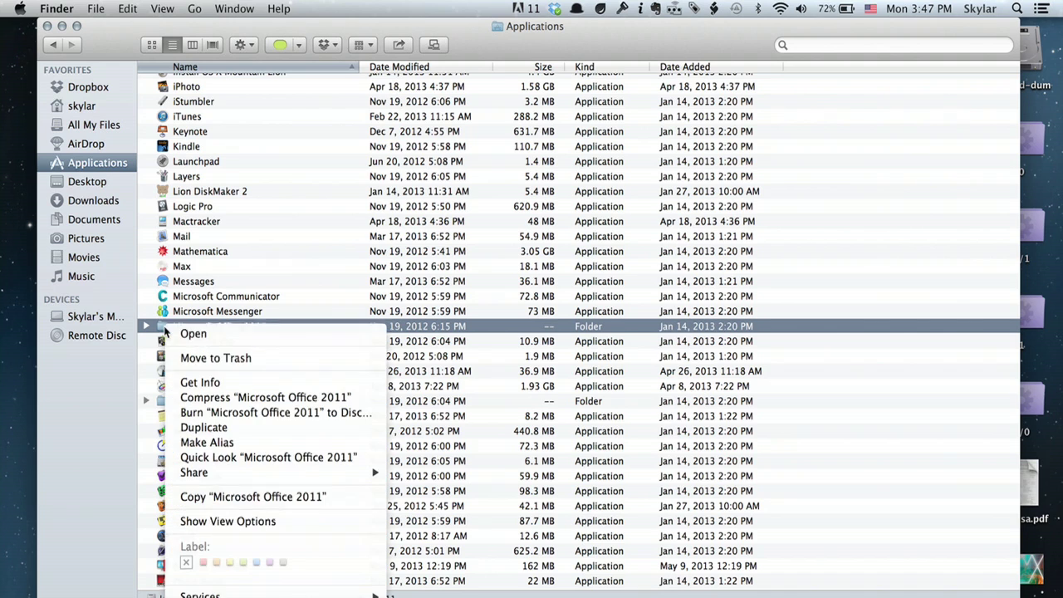
pyautogui.click(212, 362)
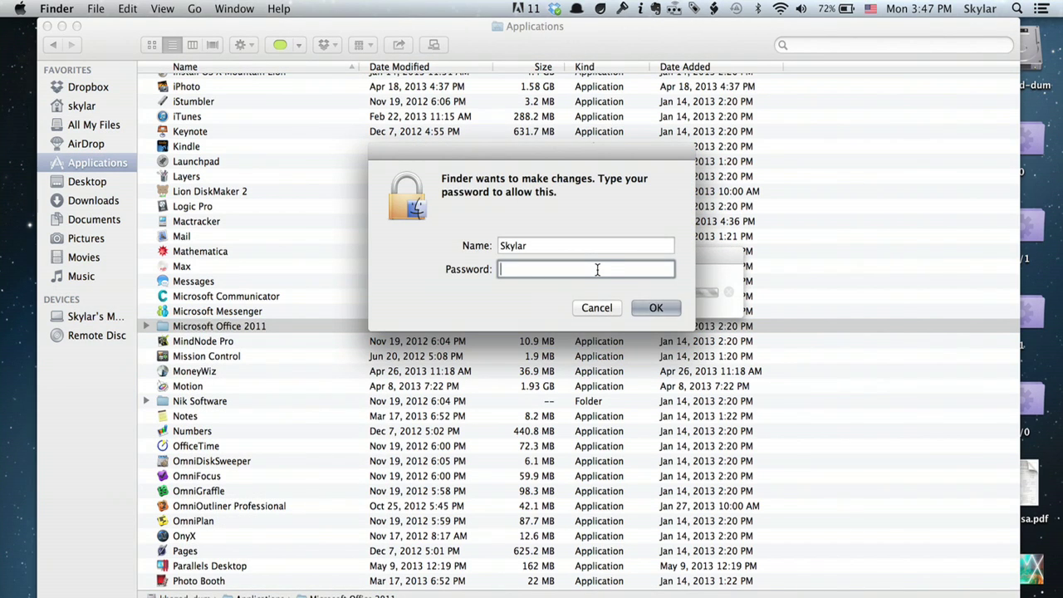
pyautogui.press('Return')
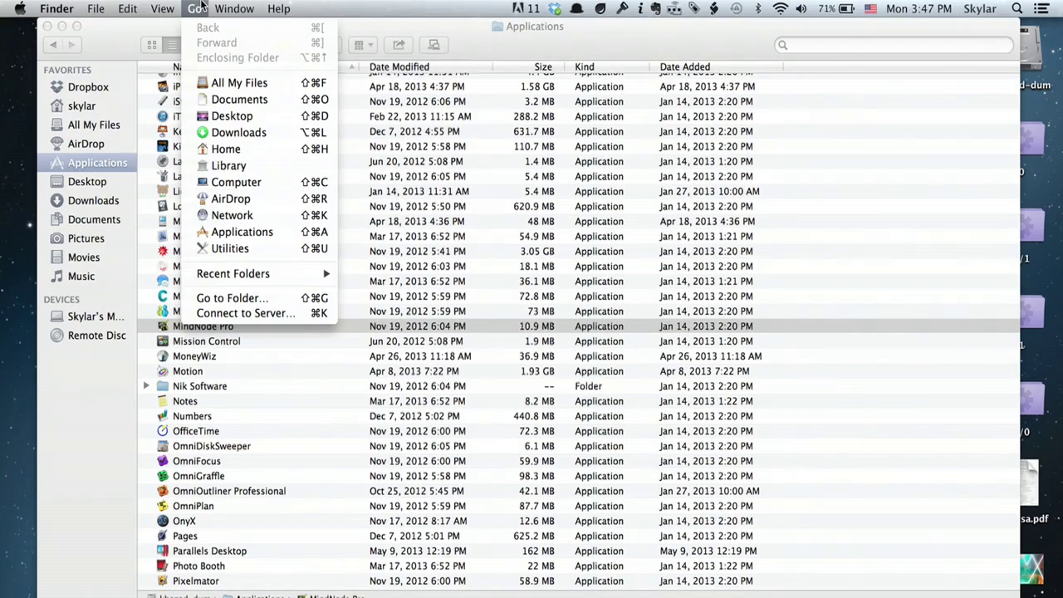
# Step: Open the user Library folder in the home folder
pyautogui.click(224, 166)
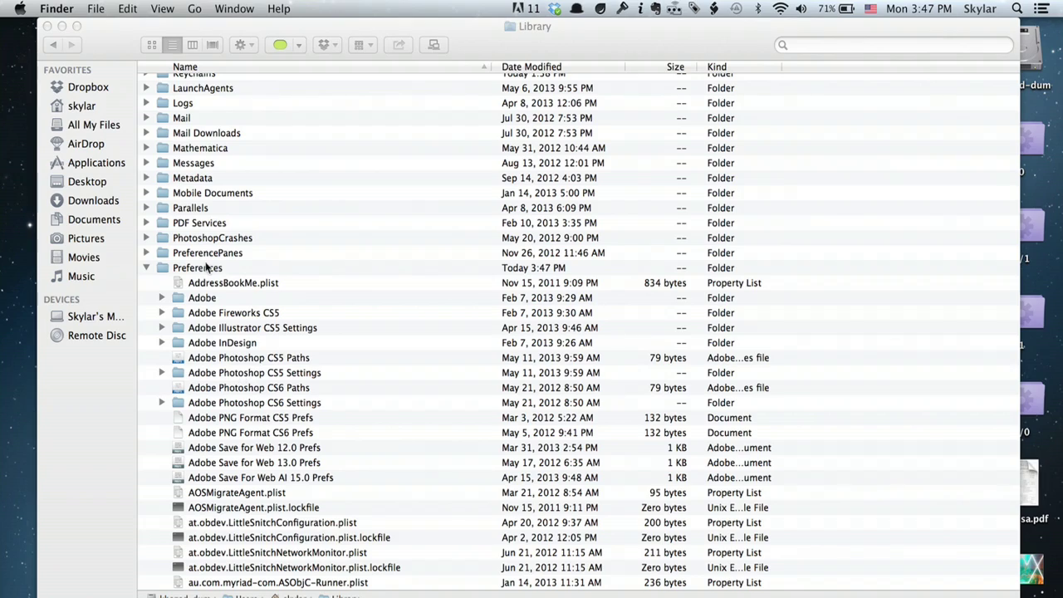
pyautogui.click(147, 267)
pyautogui.scroll(10, 338, 269)
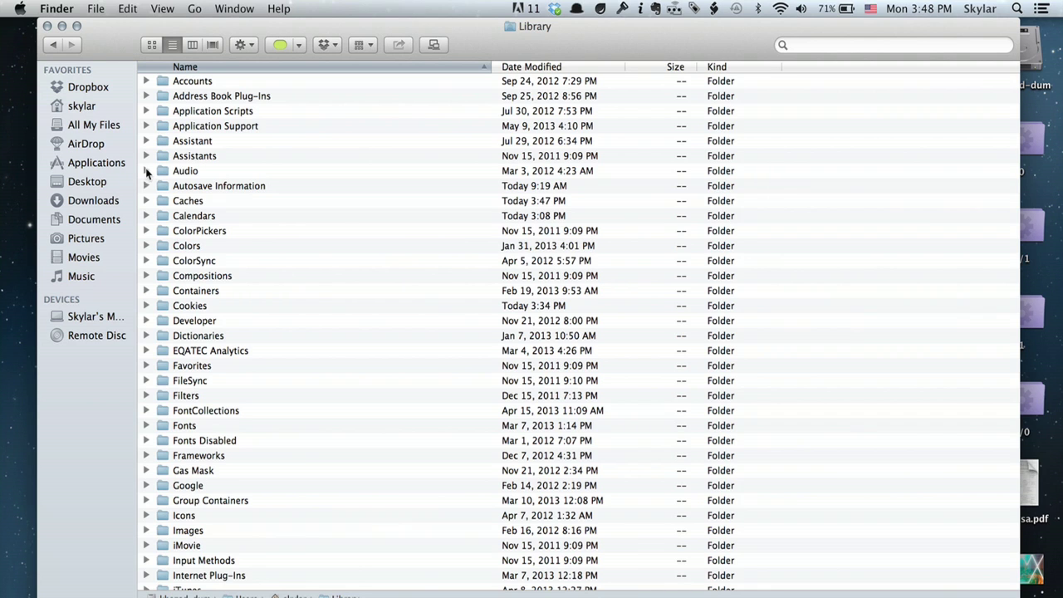
pyautogui.click(146, 126)
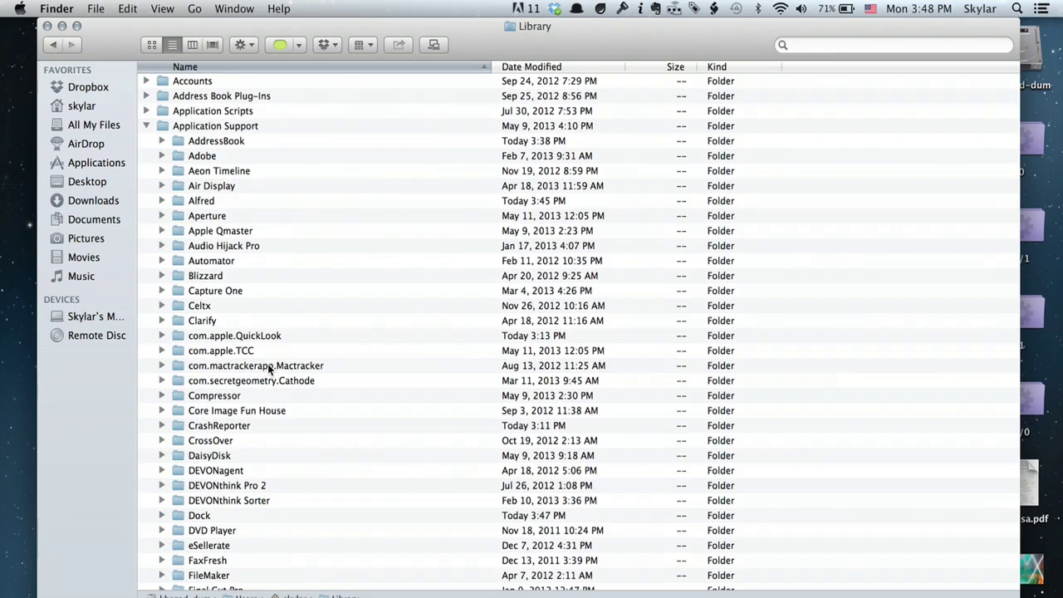
pyautogui.scroll(-6, 267, 369)
pyautogui.scroll(-1, 267, 369)
pyautogui.scroll(-2, 268, 369)
pyautogui.scroll(-2, 267, 369)
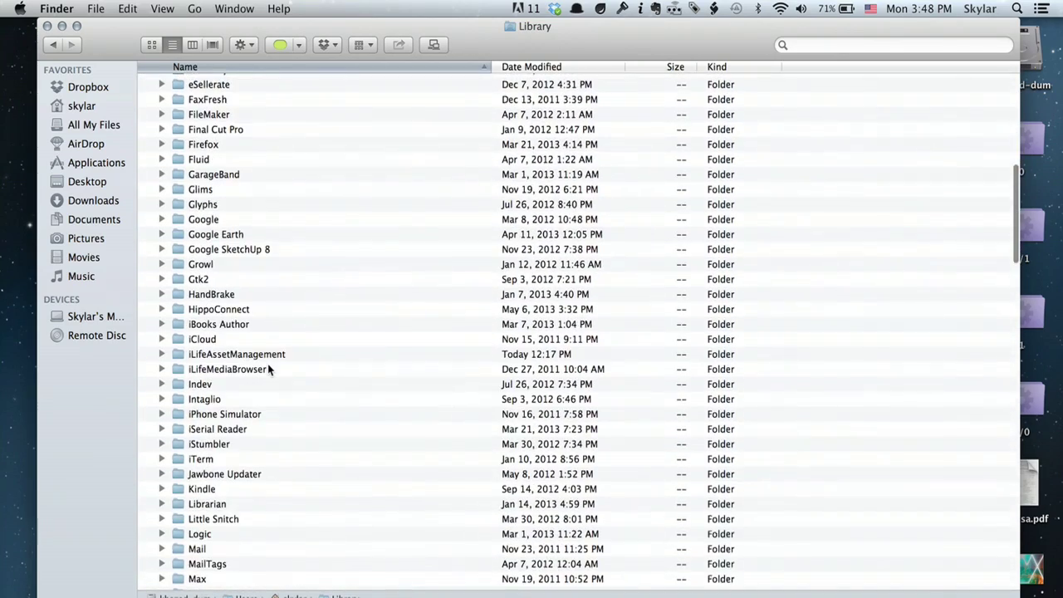
pyautogui.scroll(-3, 268, 369)
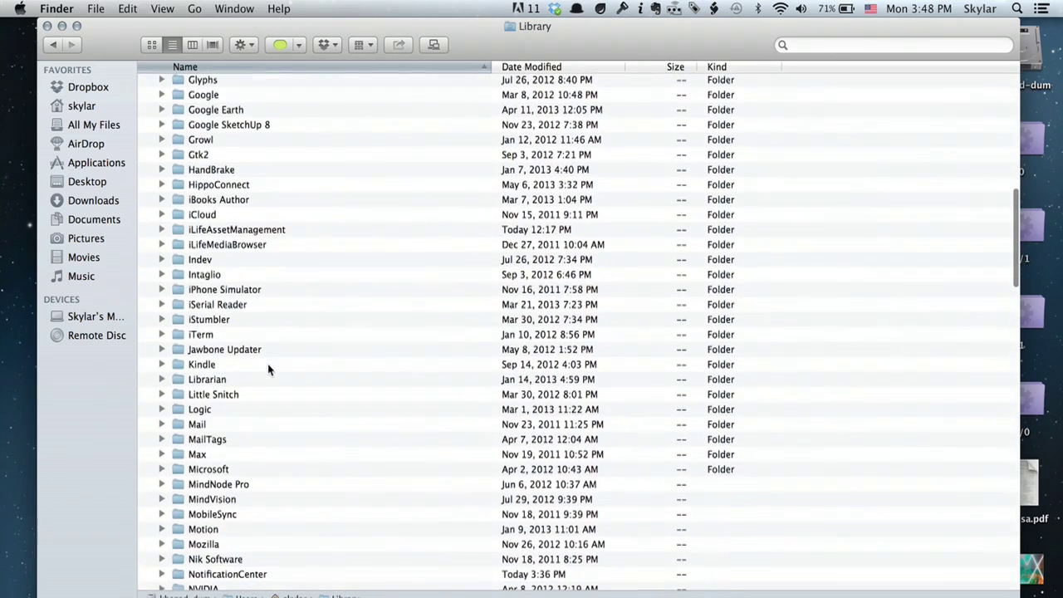
pyautogui.click(163, 470)
pyautogui.scroll(-2, 275, 448)
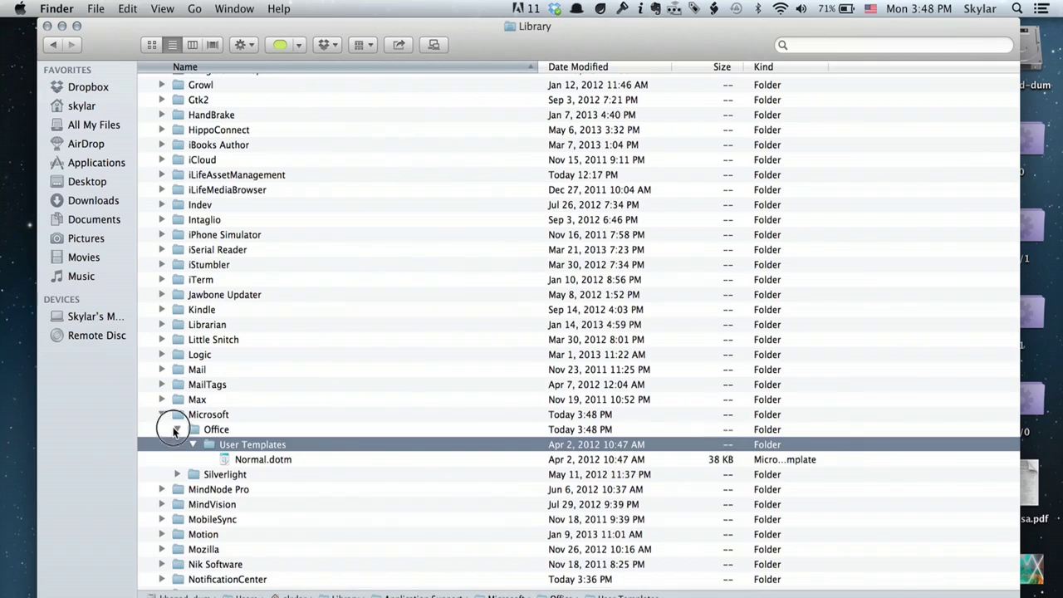
pyautogui.click(177, 429)
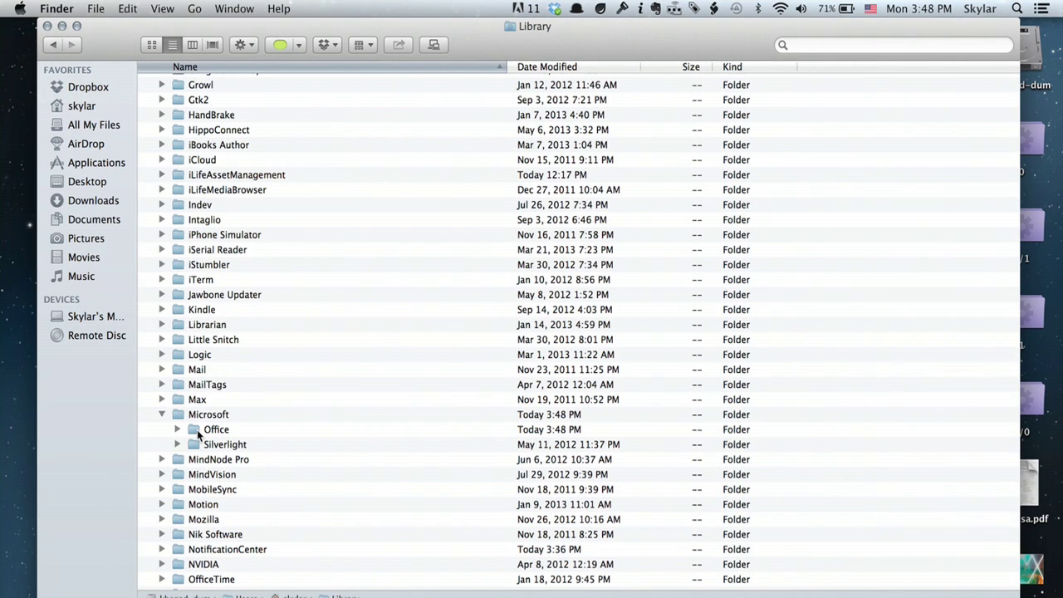
pyautogui.click(163, 415)
# Step: Collapse Application Support and scroll down to the Preferences folder
pyautogui.scroll(-2, 272, 442)
pyautogui.scroll(10, 271, 441)
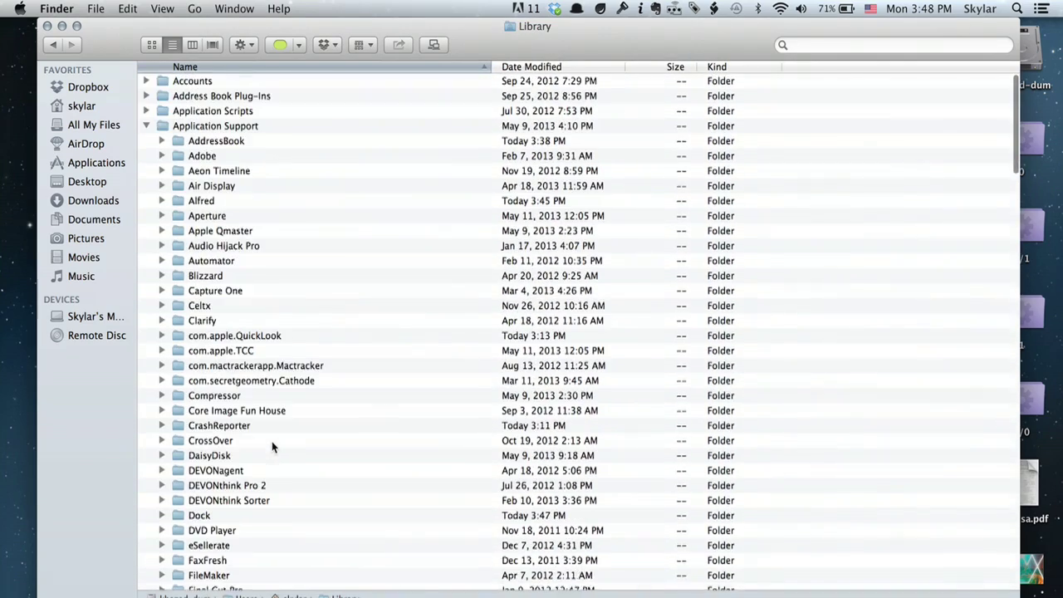
pyautogui.click(146, 125)
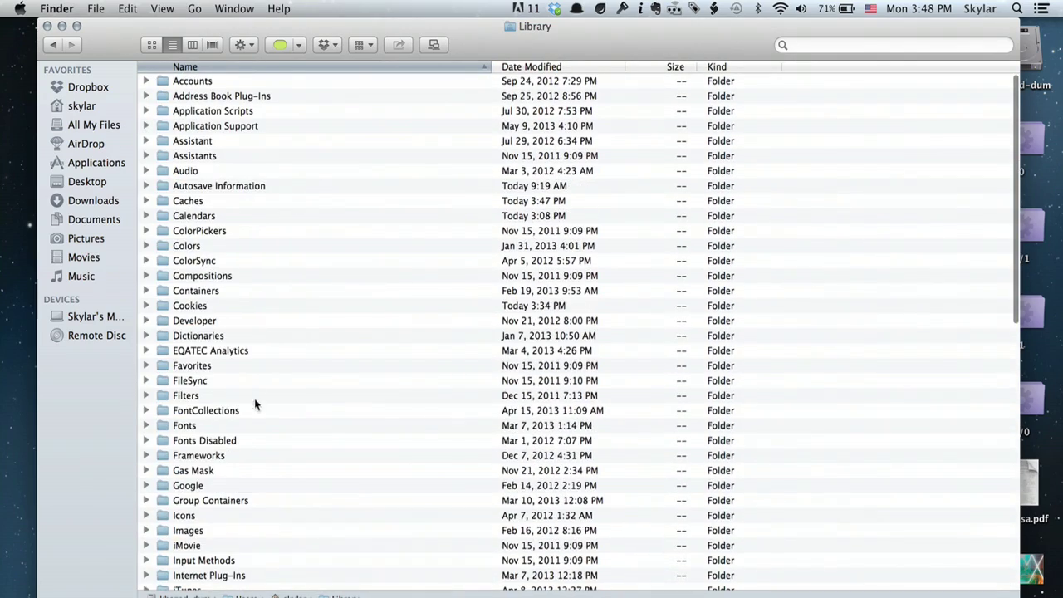
pyautogui.scroll(-1, 253, 405)
pyautogui.scroll(-5, 253, 405)
pyautogui.scroll(-3, 253, 407)
pyautogui.scroll(-2, 251, 409)
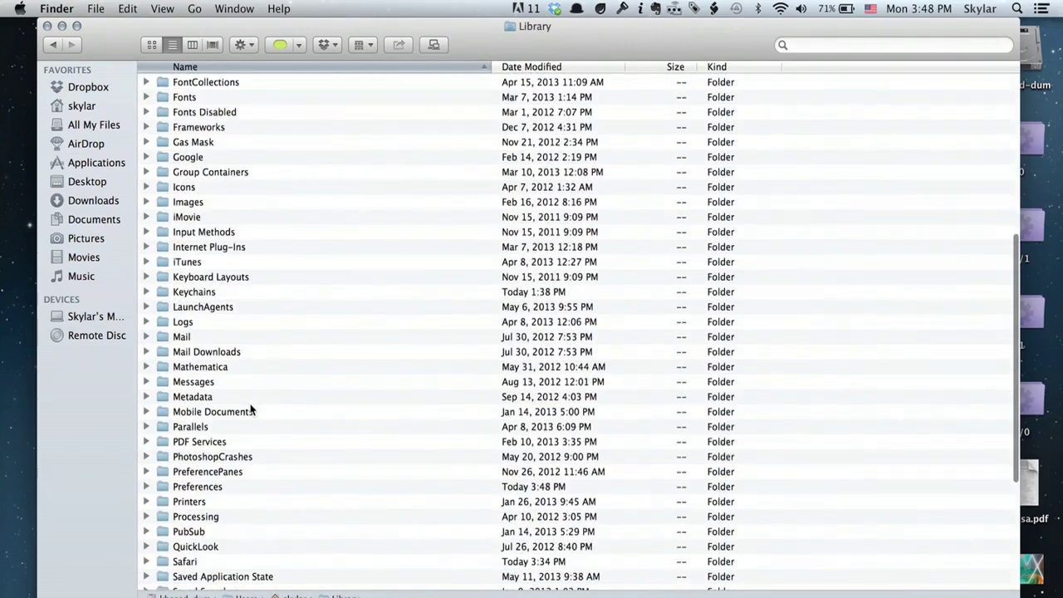
pyautogui.scroll(-3, 251, 409)
pyautogui.scroll(-2, 251, 409)
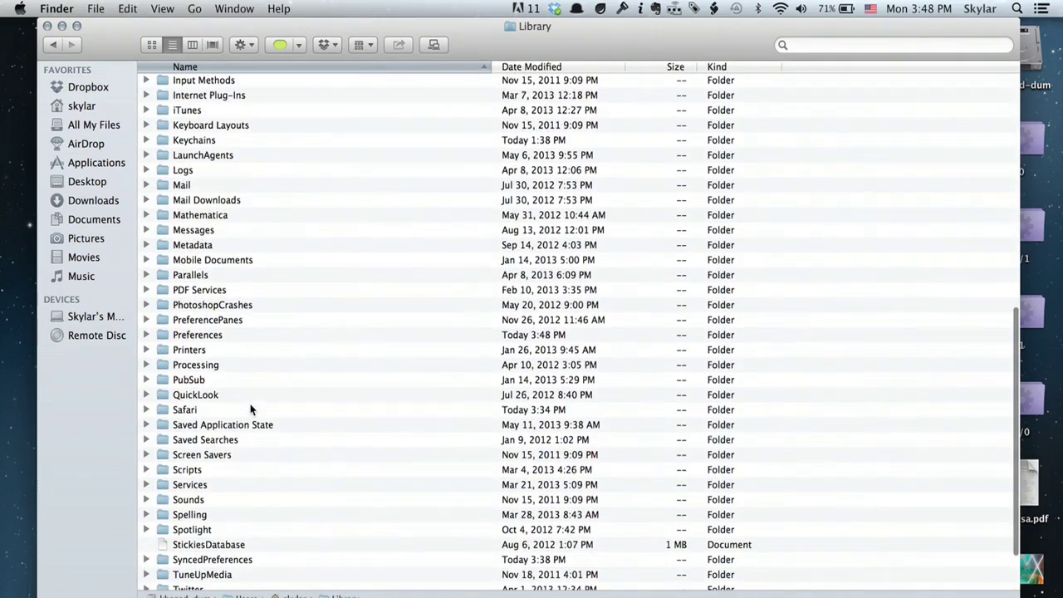
# Step: Expand Preferences and scroll down to the com.microsoft Office, Excel and Outlook plists
pyautogui.click(146, 335)
pyautogui.scroll(-5, 302, 491)
pyautogui.scroll(-3, 302, 495)
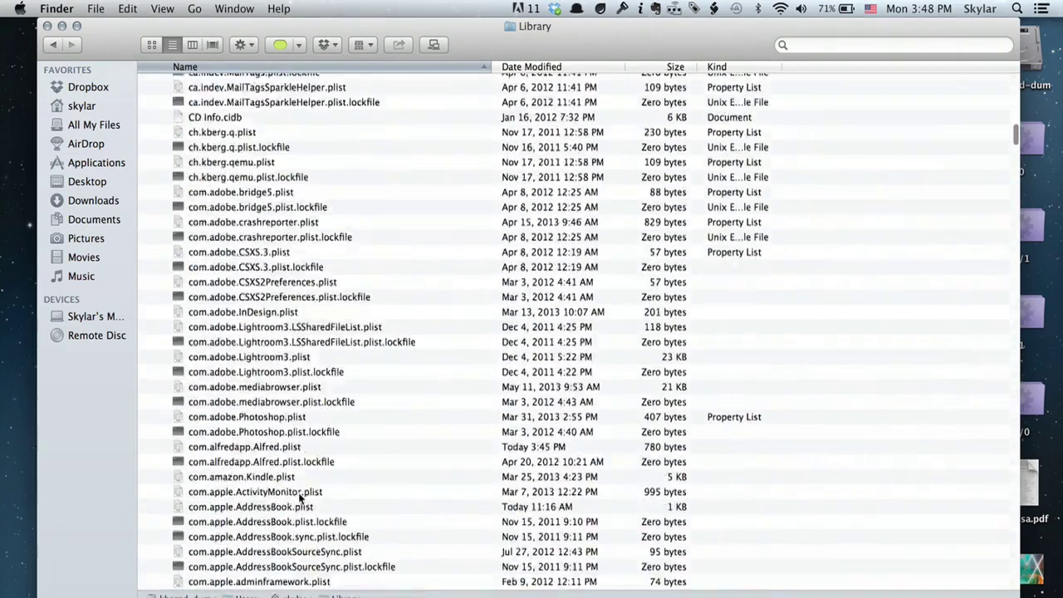
pyautogui.scroll(-1, 301, 497)
pyautogui.scroll(-5, 302, 497)
pyautogui.scroll(-3, 301, 497)
pyautogui.scroll(-5, 300, 497)
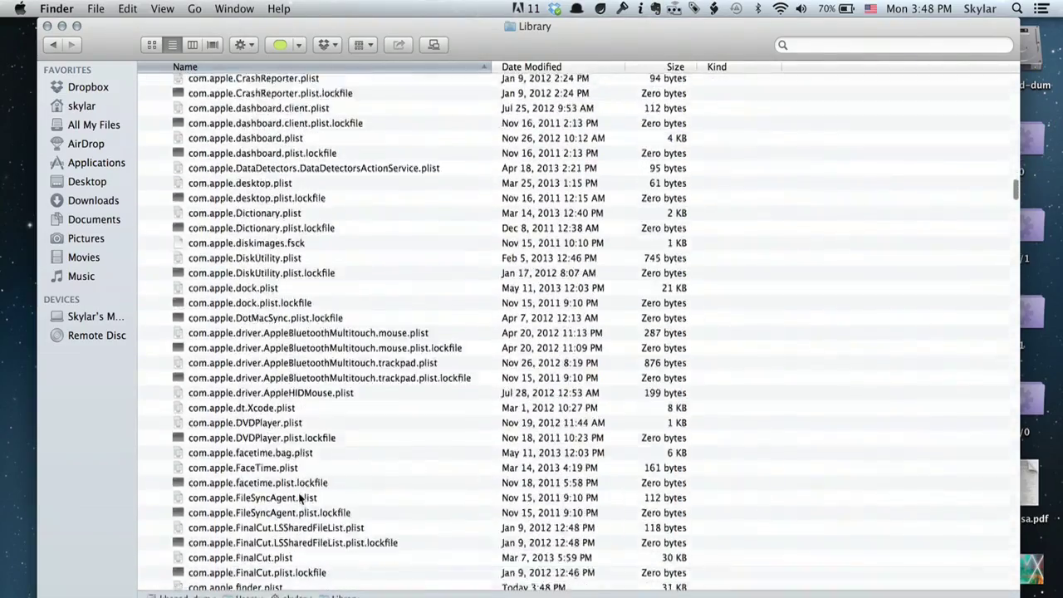
pyautogui.scroll(-3, 300, 497)
pyautogui.scroll(-5, 301, 497)
pyautogui.scroll(-5, 301, 498)
pyautogui.scroll(-2, 300, 498)
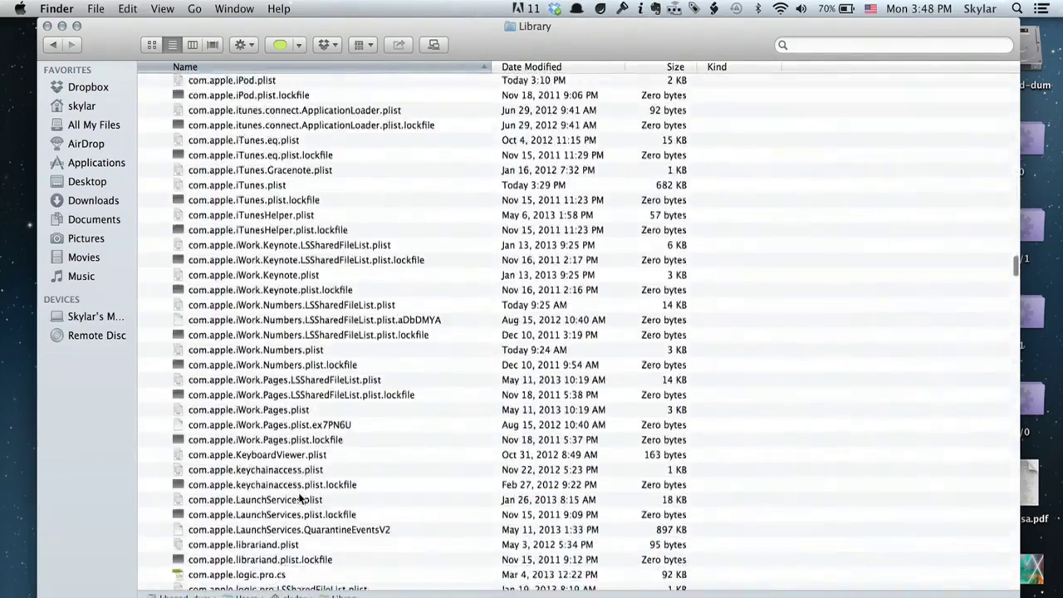
pyautogui.scroll(-5, 301, 499)
pyautogui.scroll(-5, 301, 499)
pyautogui.scroll(-5, 301, 498)
pyautogui.scroll(-2, 300, 497)
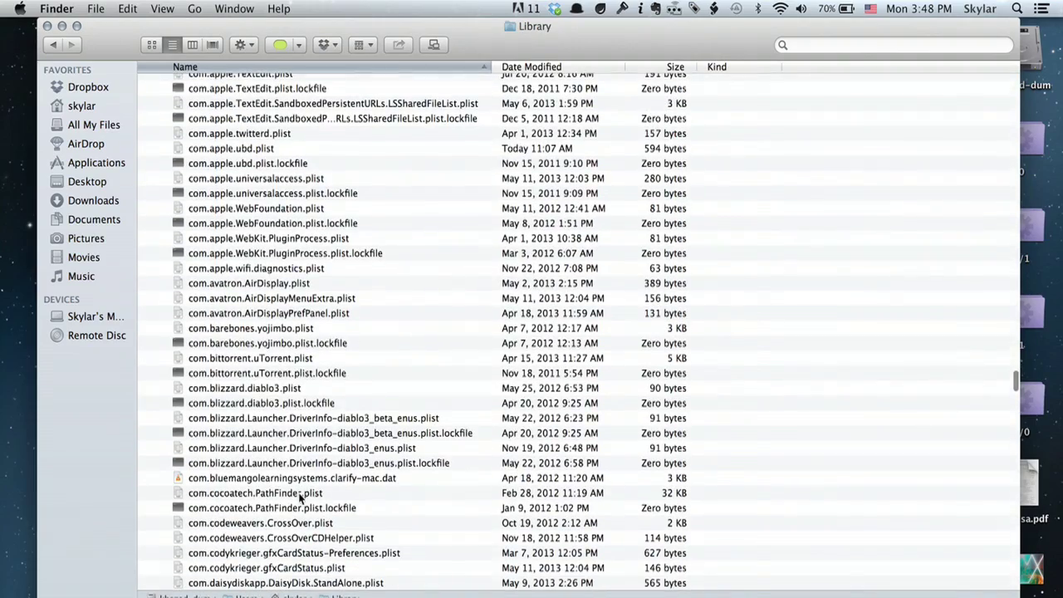
pyautogui.scroll(-1, 301, 497)
pyautogui.scroll(-5, 301, 497)
pyautogui.scroll(-5, 301, 496)
pyautogui.scroll(-1, 301, 497)
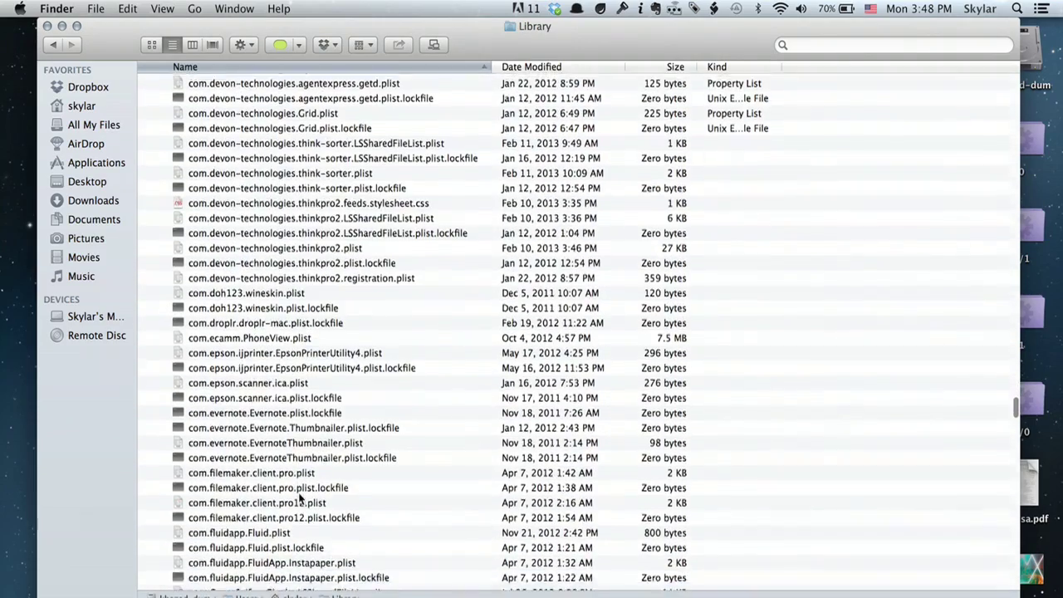
pyautogui.scroll(-5, 301, 496)
pyautogui.scroll(-3, 300, 496)
pyautogui.scroll(-3, 301, 497)
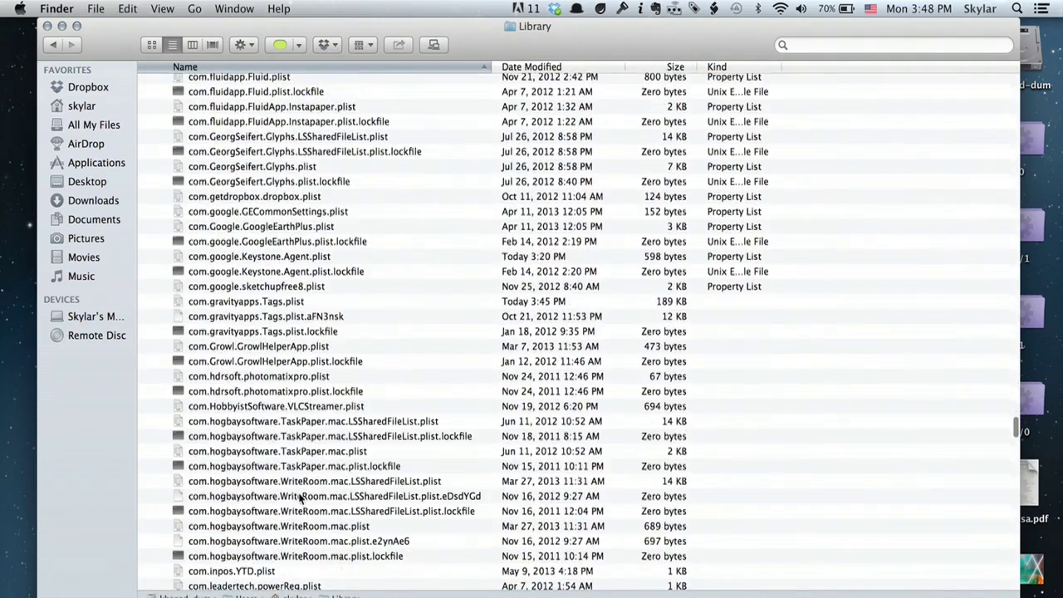
pyautogui.scroll(-5, 301, 497)
pyautogui.scroll(-4, 301, 497)
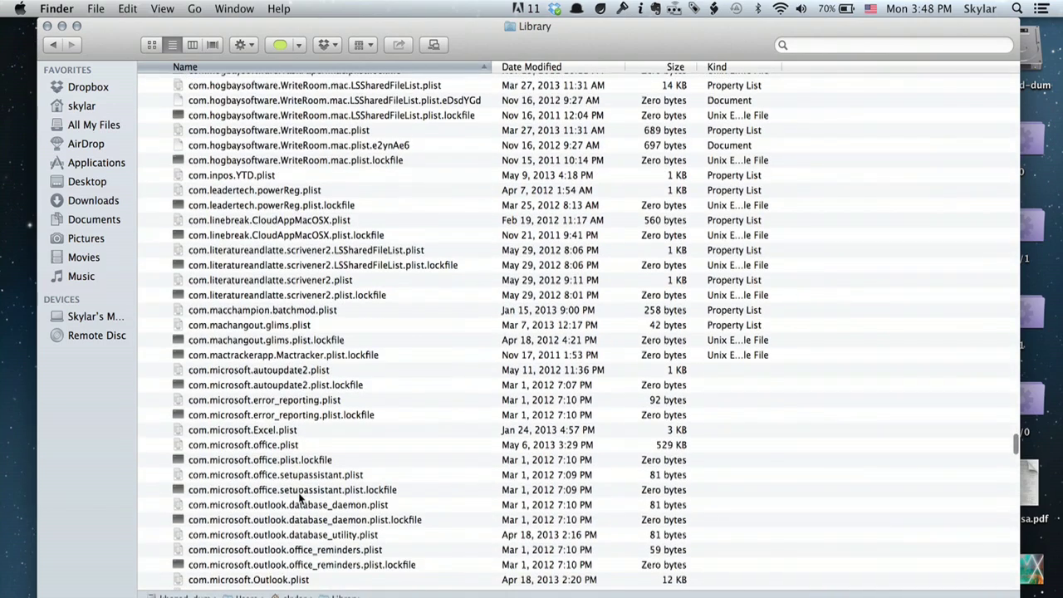
# Step: Select the range com.microsoft.autoupdate2.plist through com.microsoft.Word.plist.lockfile
pyautogui.click(231, 373)
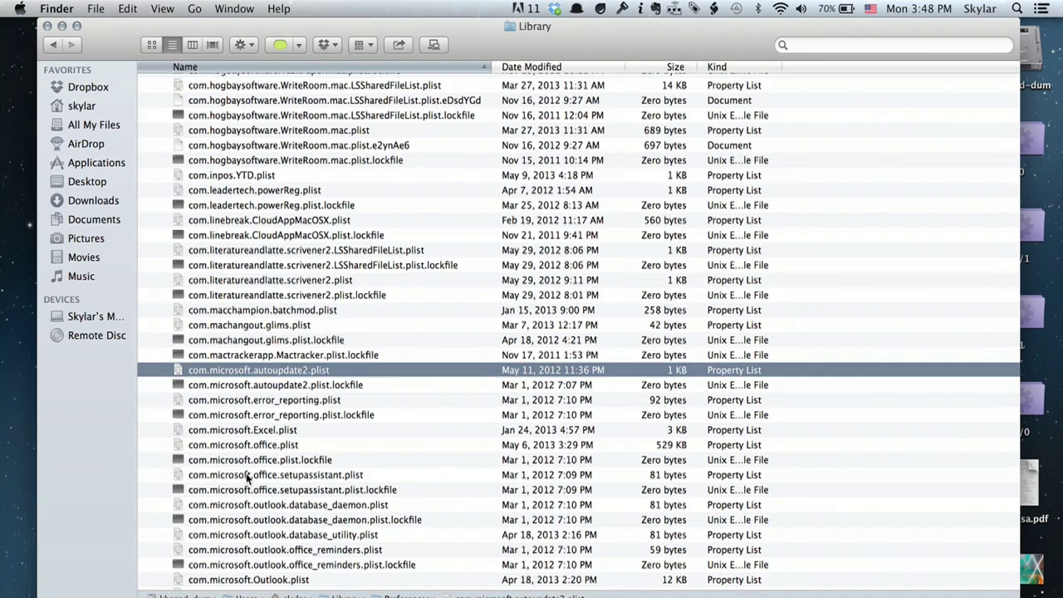
pyautogui.scroll(-2, 246, 477)
pyautogui.scroll(-5, 247, 478)
pyautogui.scroll(-3, 246, 478)
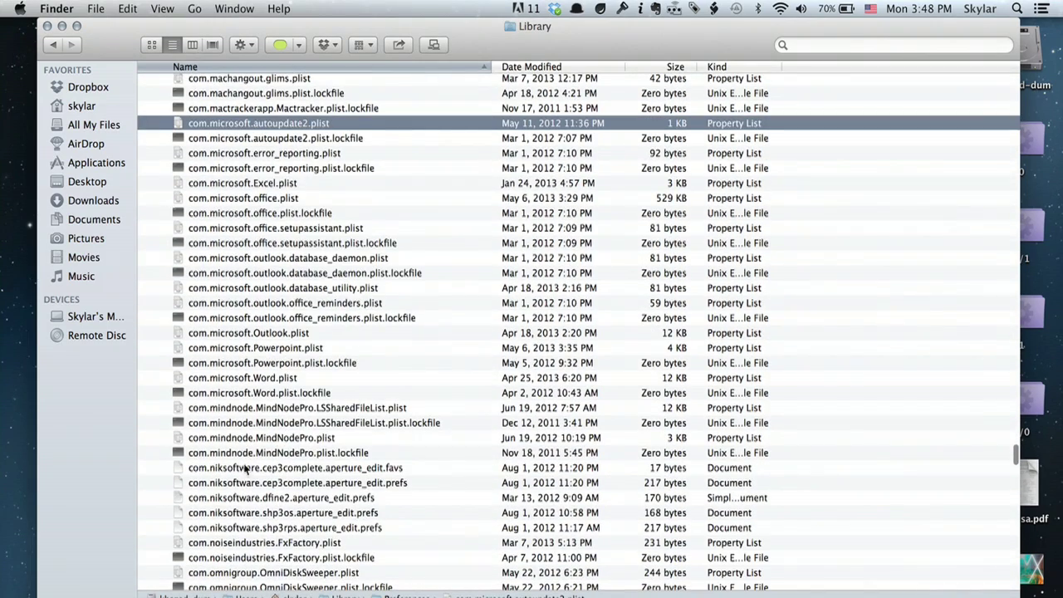
pyautogui.keyDown('shift'); pyautogui.click(259, 393); pyautogui.keyUp('shift')
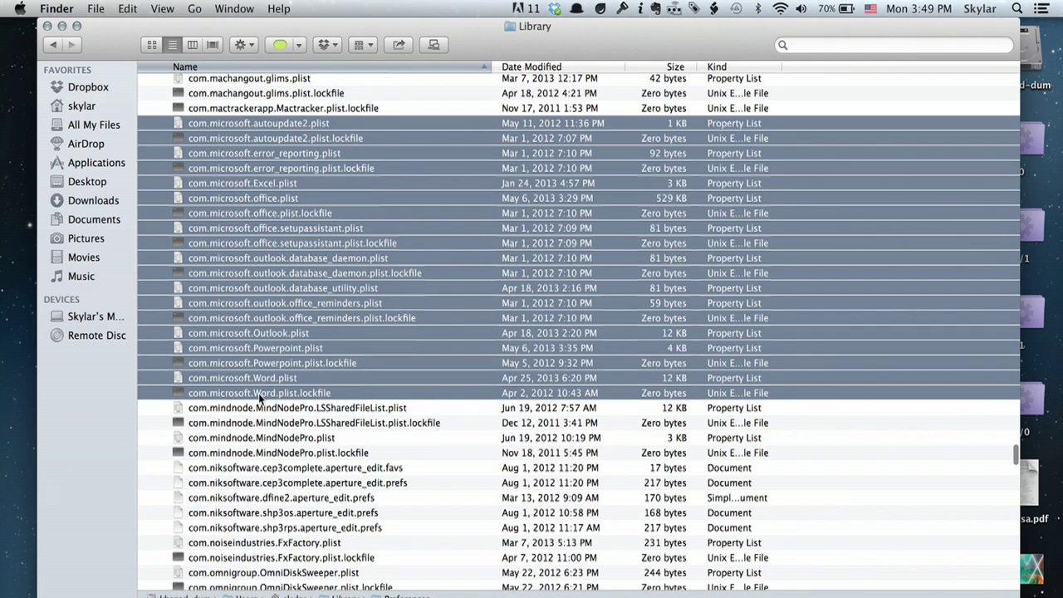